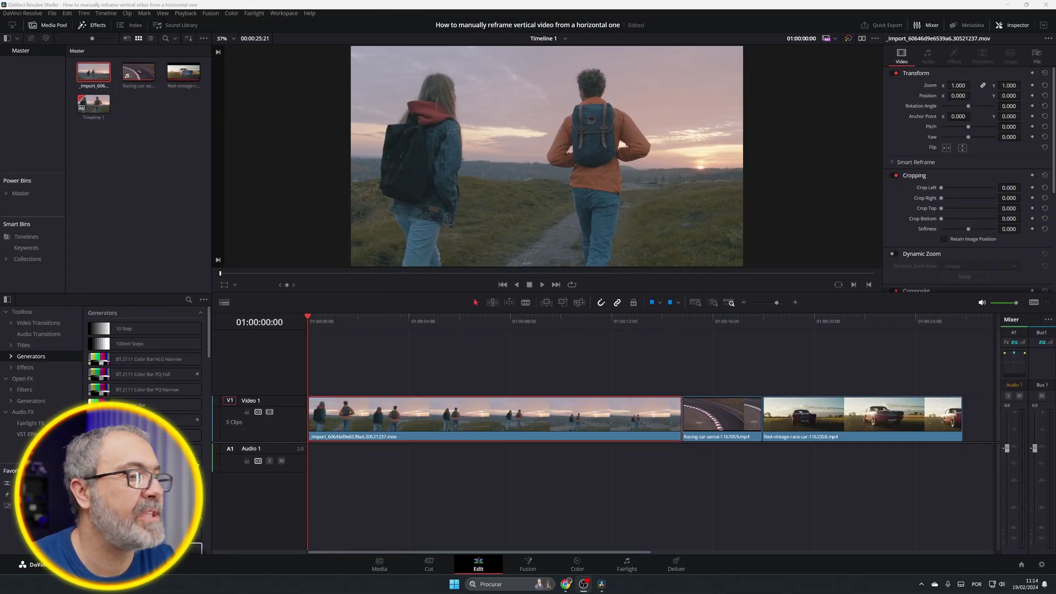
Switch Timeline 1 to vertical 2160 x 3840 resolution in Project Settings and save.
{"action": "left_click", "coordinate": [307, 318]}
{"action": "left_click_drag", "start_coordinate": [306, 318], "coordinate": [300, 368]}
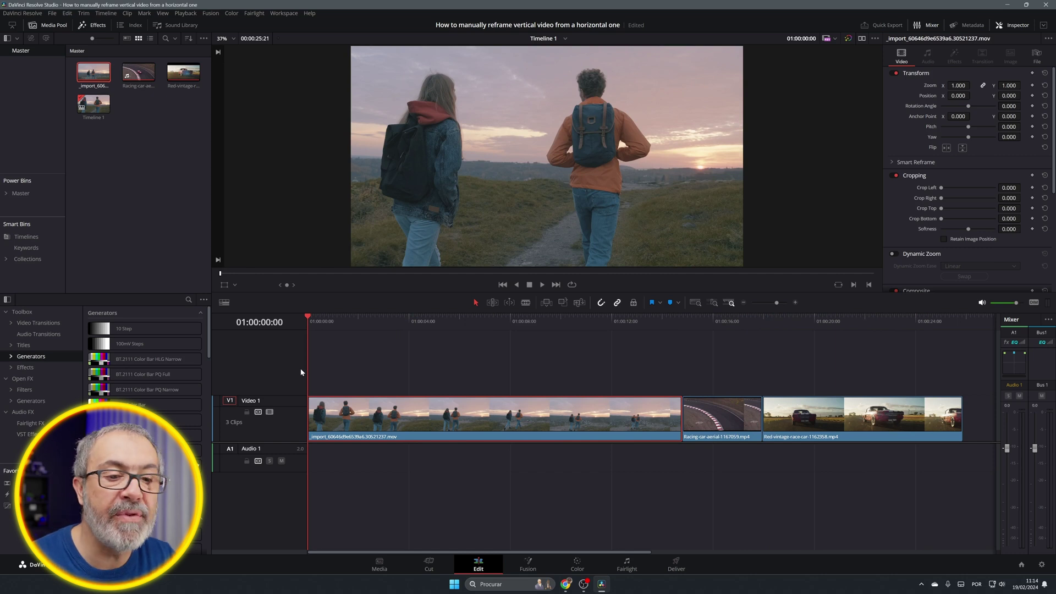
{"action": "left_click", "coordinate": [1041, 565]}
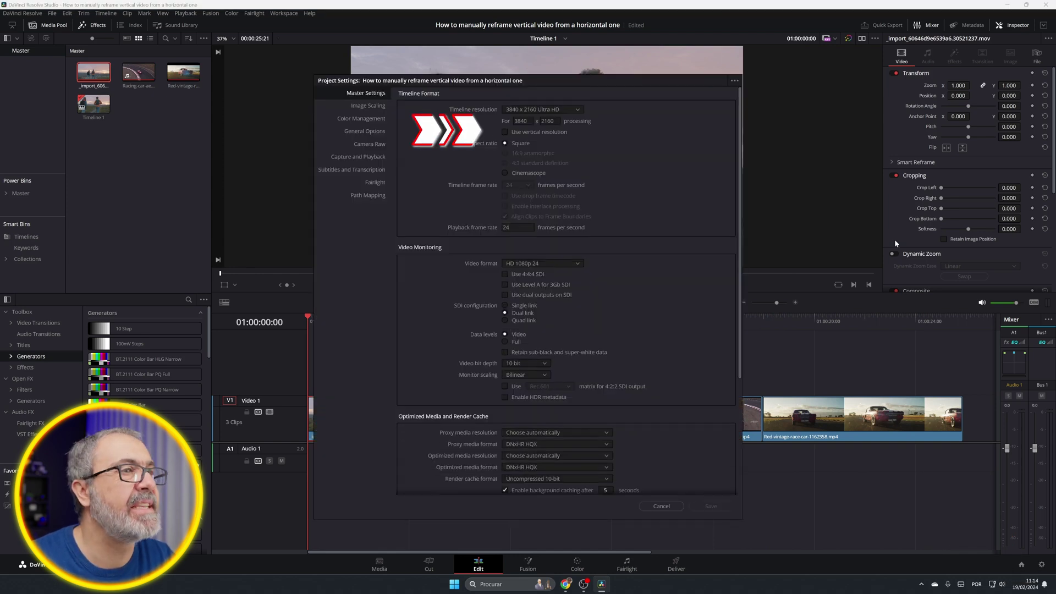
{"action": "left_click", "coordinate": [505, 132]}
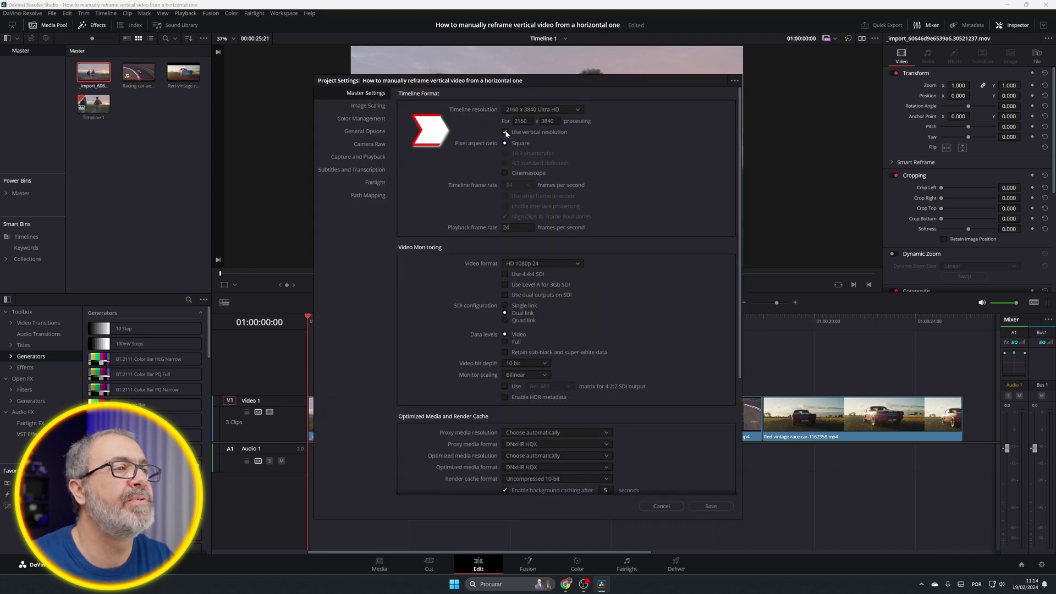
{"action": "left_click", "coordinate": [705, 507]}
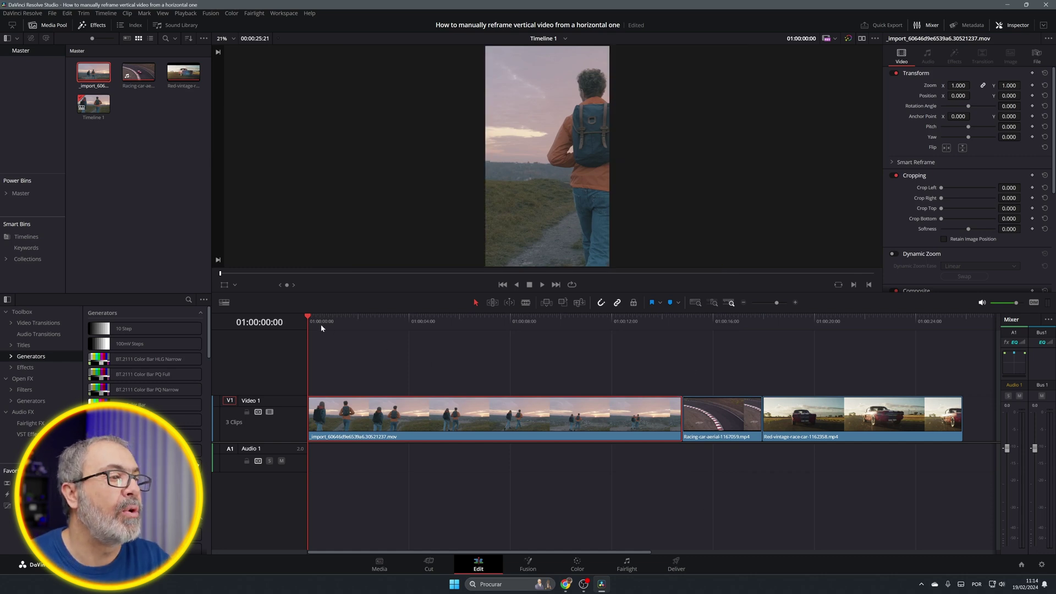
Centre the woman with Position X, keyframe it at the clip start and re-adjust twelve frames in.
{"action": "left_click_drag", "start_coordinate": [322, 327], "coordinate": [285, 373]}
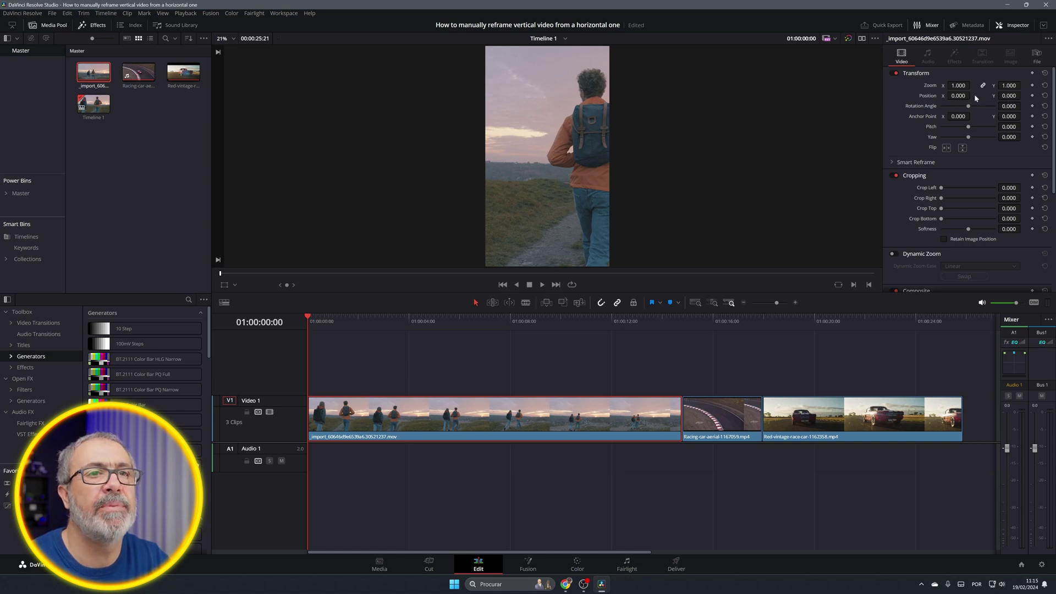
{"action": "left_click_drag", "start_coordinate": [972, 95], "coordinate": [973, 95]}
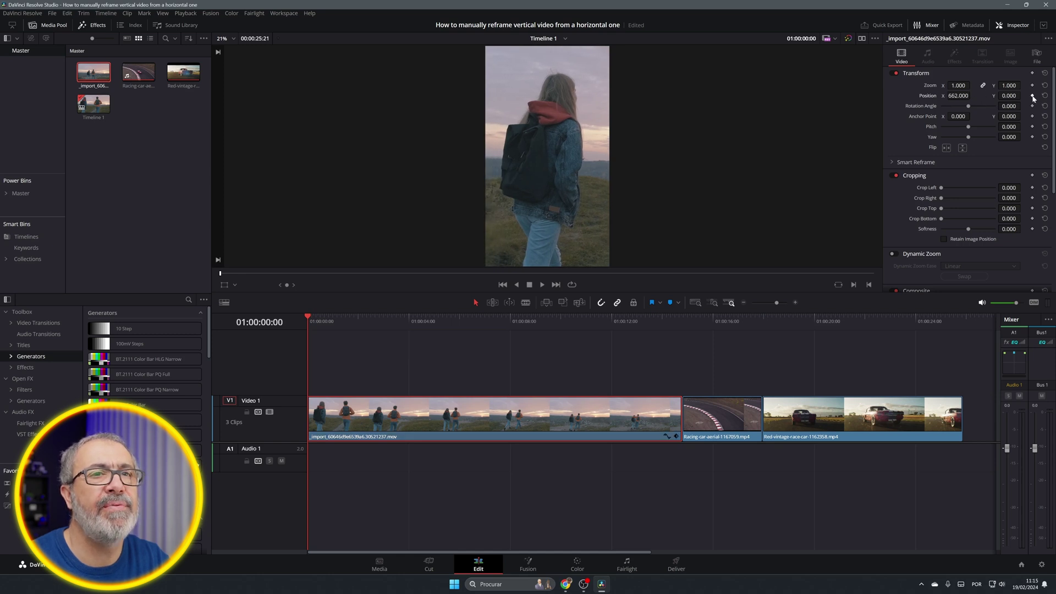
{"action": "left_click", "coordinate": [1032, 95]}
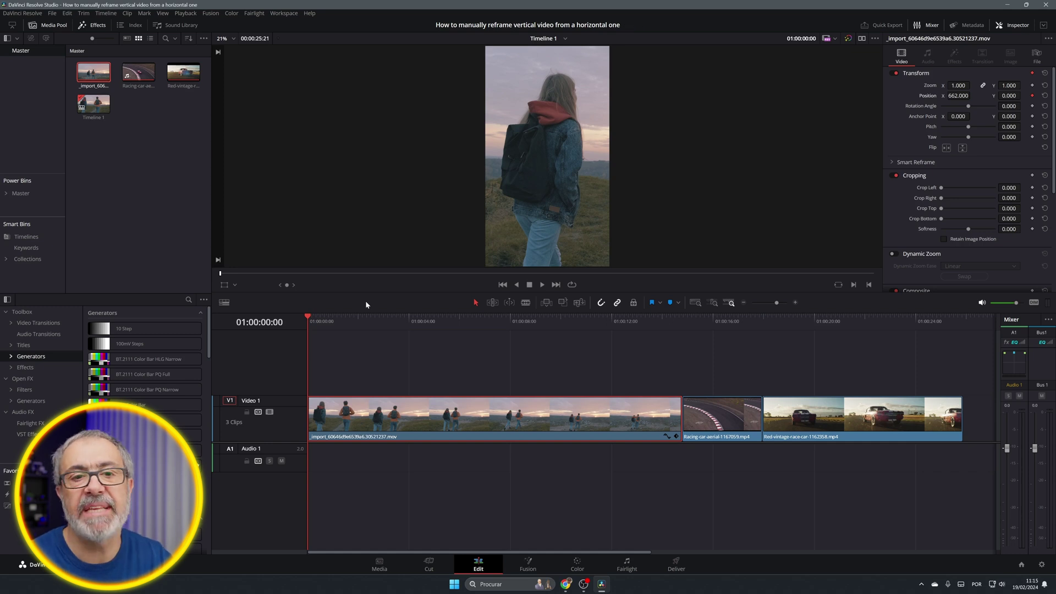
{"action": "left_click", "coordinate": [320, 318]}
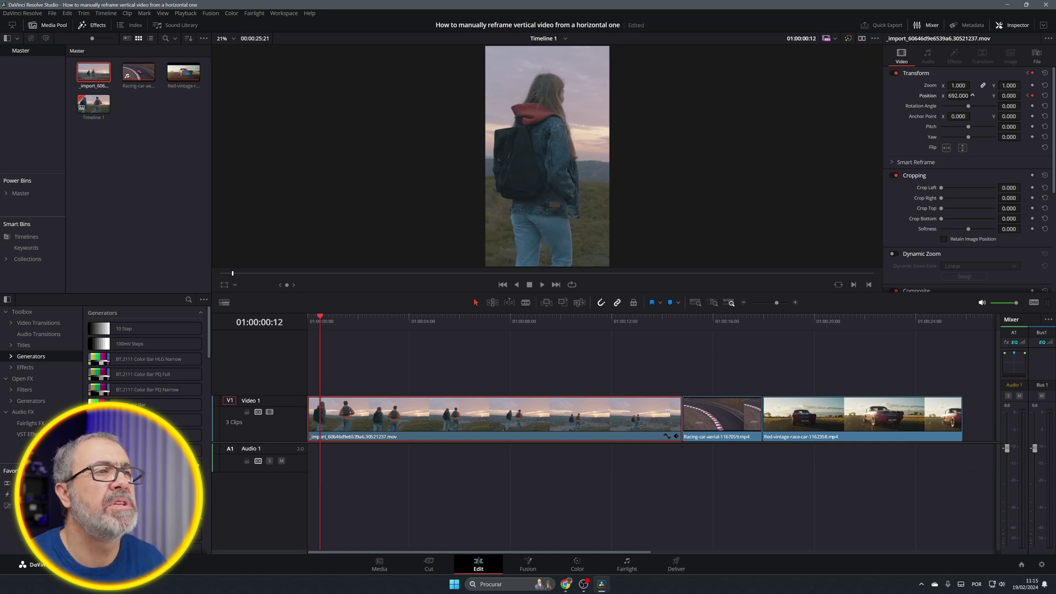
{"action": "left_click_drag", "start_coordinate": [941, 96], "coordinate": [954, 95]}
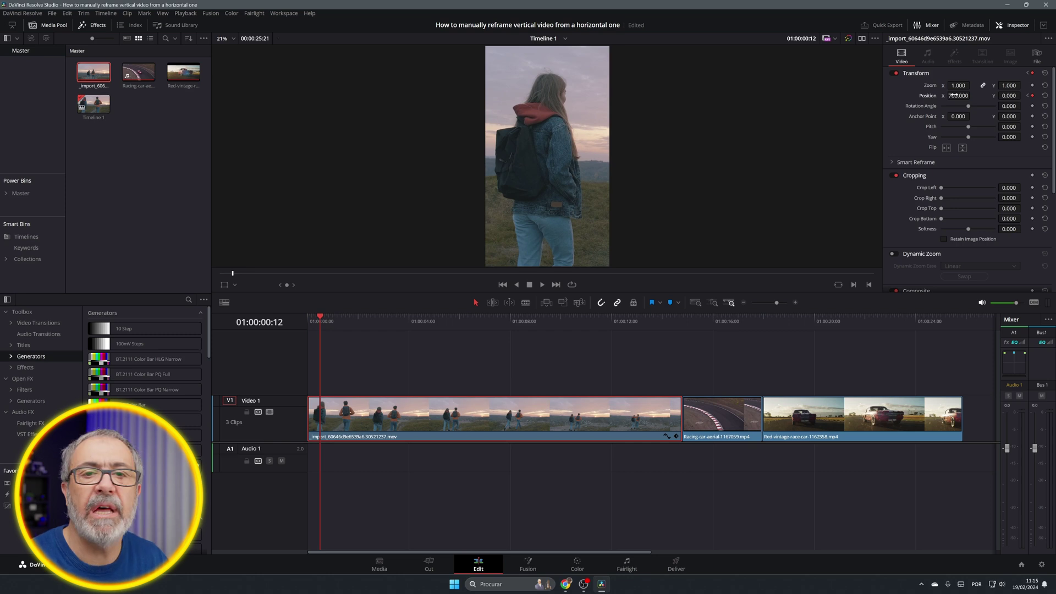
Add Position X keyframes about a second apart, reaching around 689, to keep the hiker centred.
{"action": "key", "text": "shift+Right"}
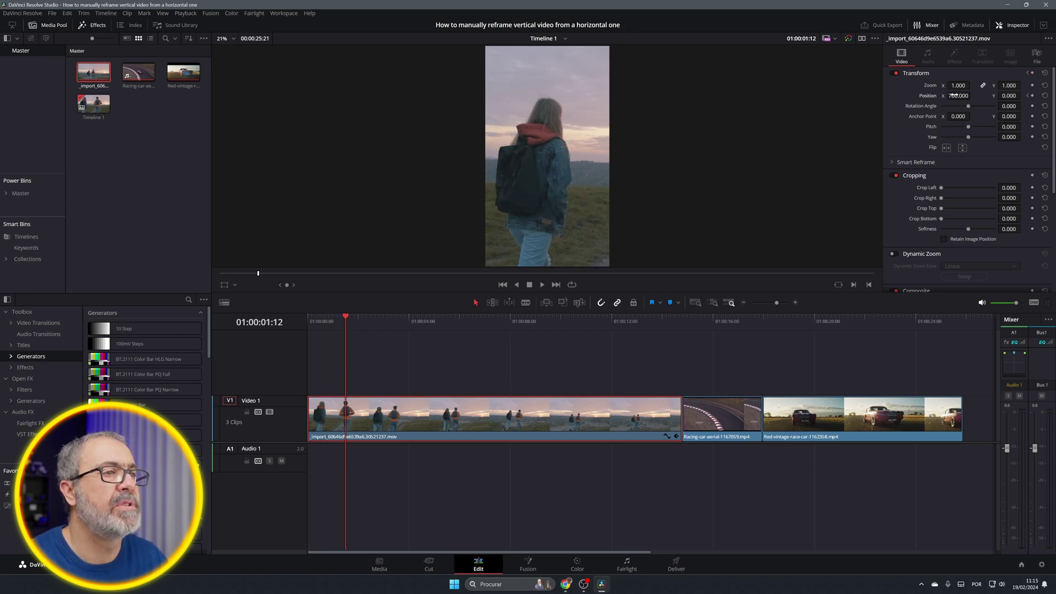
{"action": "left_click_drag", "start_coordinate": [954, 95], "coordinate": [946, 95]}
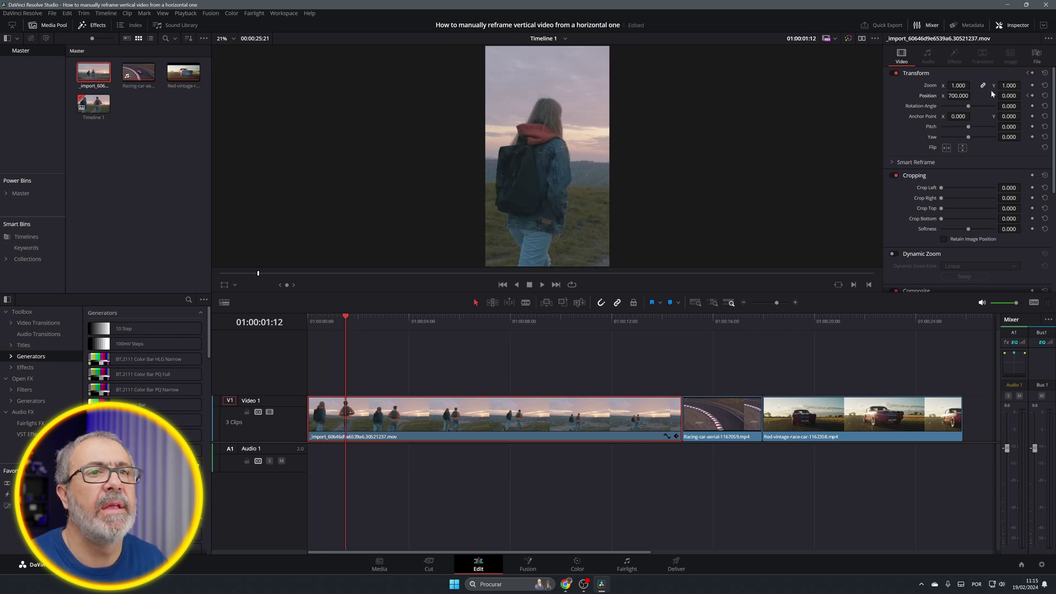
{"action": "left_click_drag", "start_coordinate": [953, 95], "coordinate": [954, 95]}
{"action": "key", "text": "Right"}
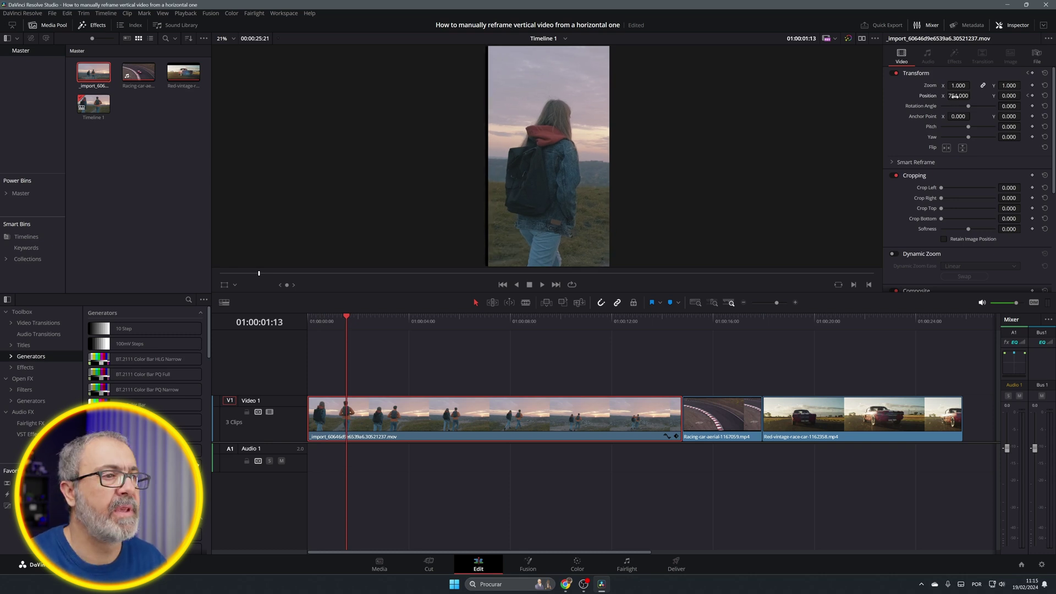
{"action": "key", "text": "shift+Right"}
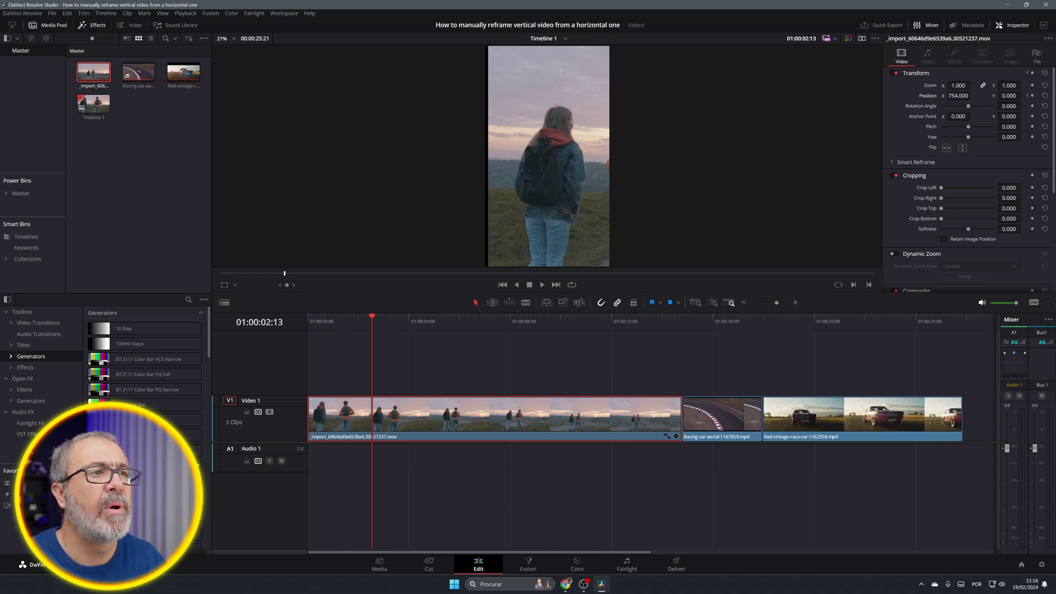
{"action": "mouse_move", "coordinate": [954, 96]}
{"action": "left_mouse_down"}
{"action": "mouse_move", "coordinate": [972, 95]}
{"action": "mouse_move", "coordinate": [935, 96]}
{"action": "left_mouse_up"}
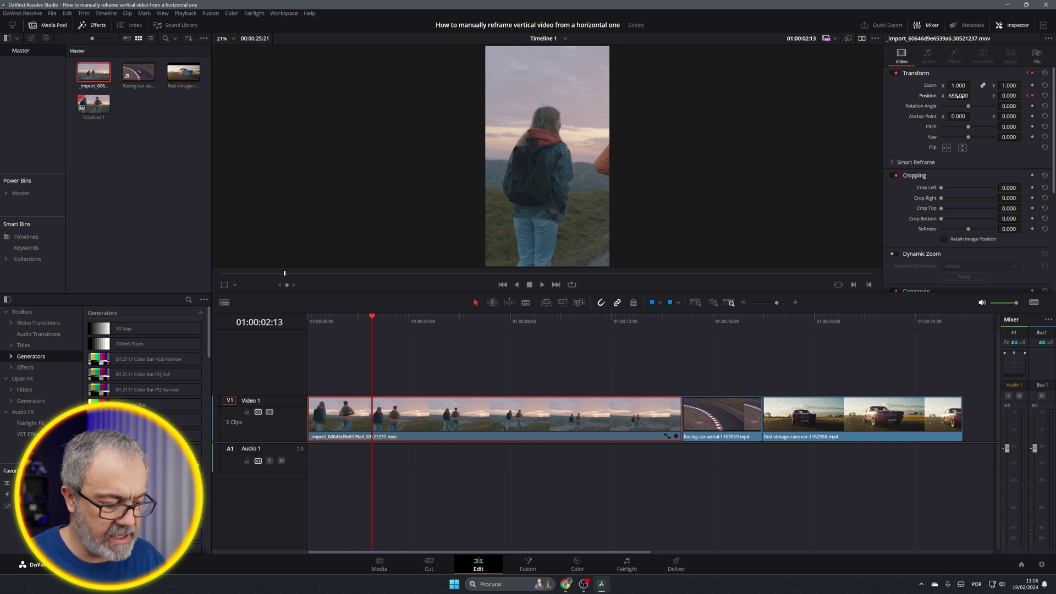
{"action": "key", "text": "shift+Right"}
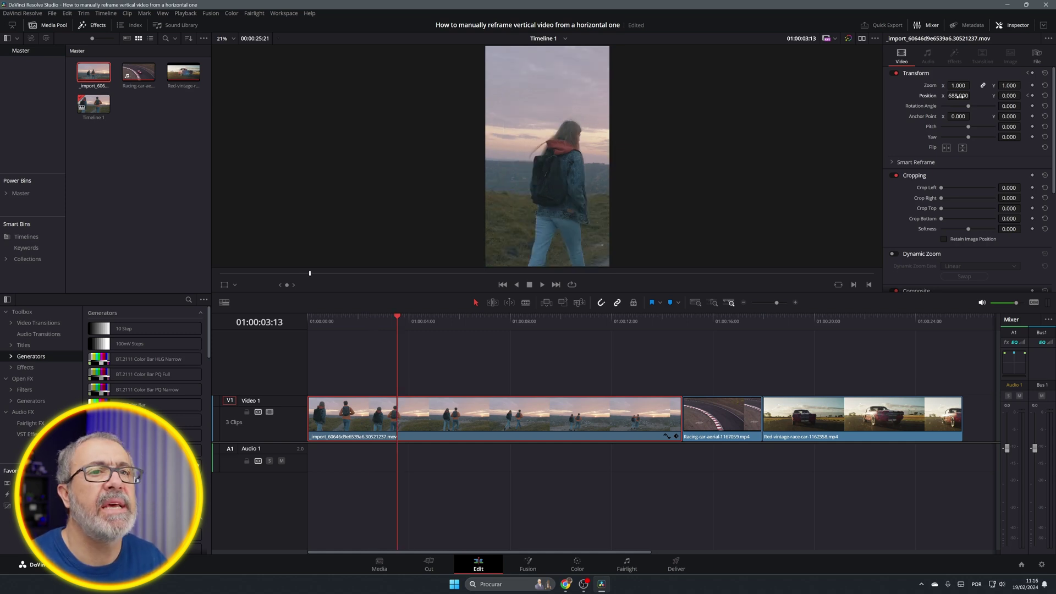
Slide Position X left over the next seconds with keyframes so both hikers fit the frame.
{"action": "left_click_drag", "start_coordinate": [958, 95], "coordinate": [849, 96]}
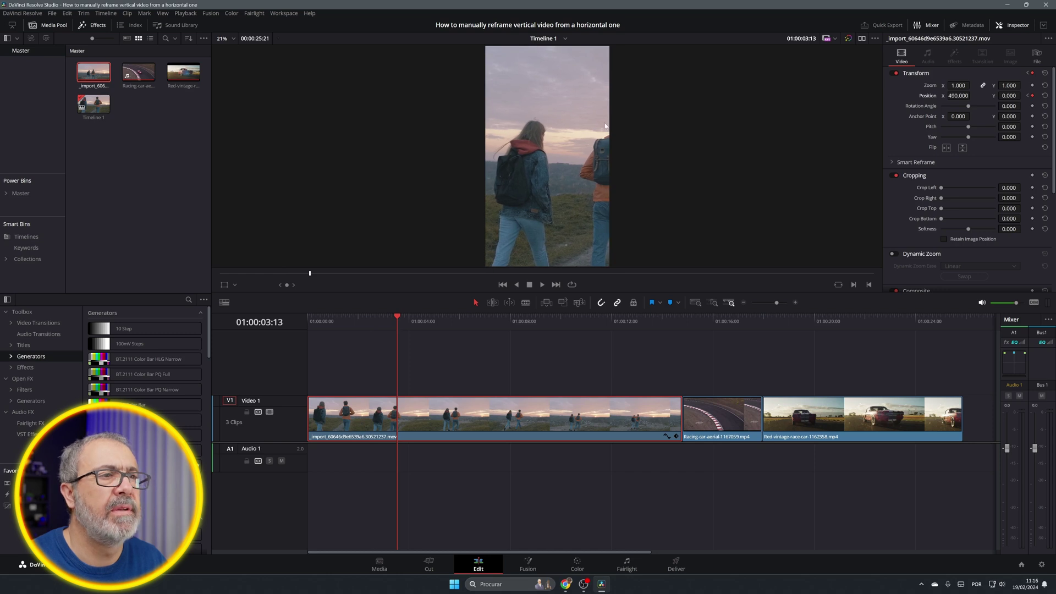
{"action": "key", "text": "shift+Right"}
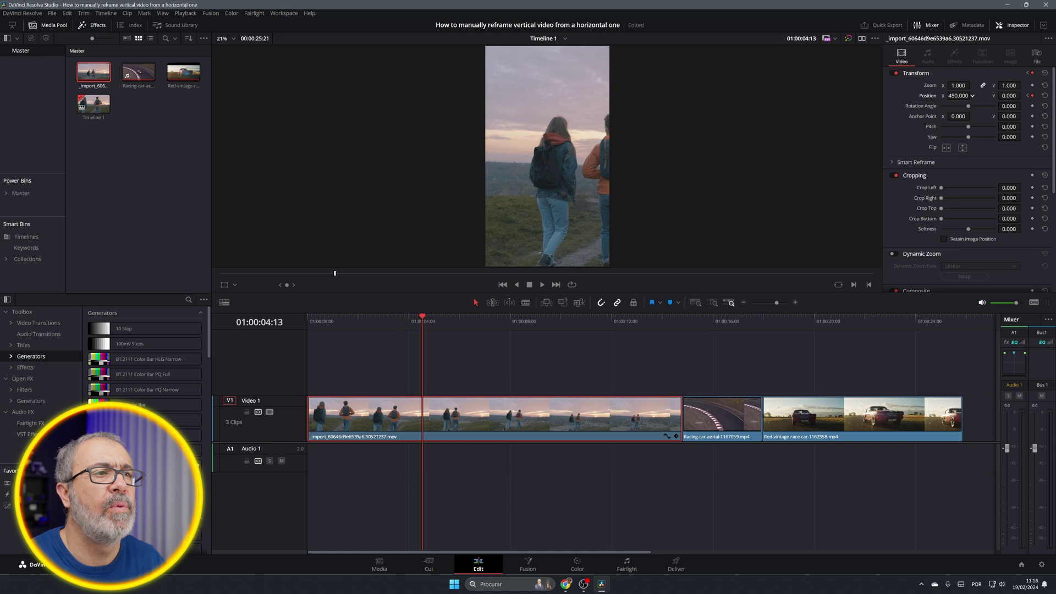
{"action": "left_click_drag", "start_coordinate": [957, 96], "coordinate": [902, 95]}
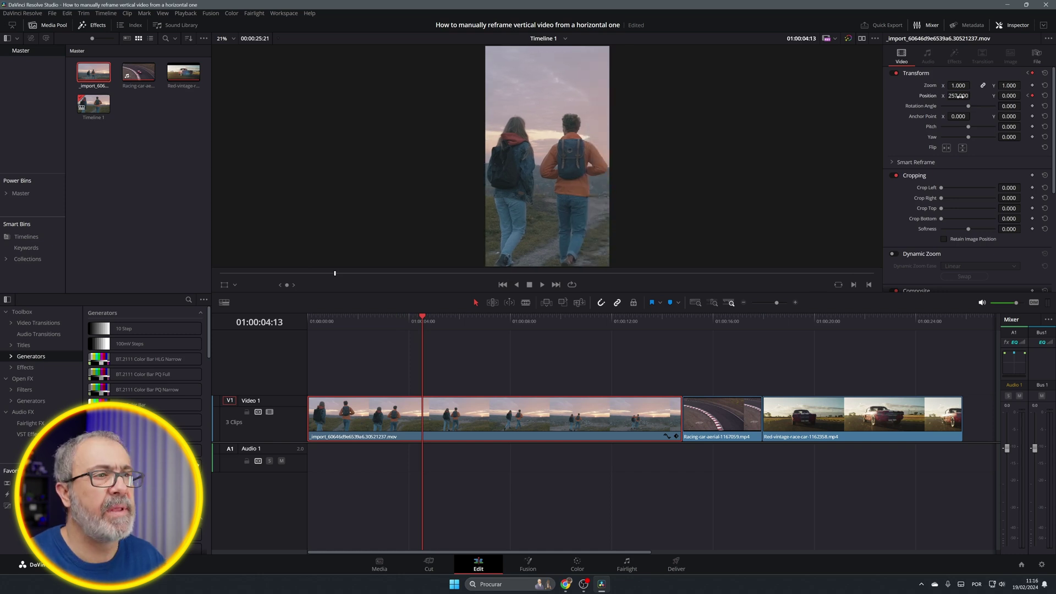
{"action": "key", "text": "shift+Right"}
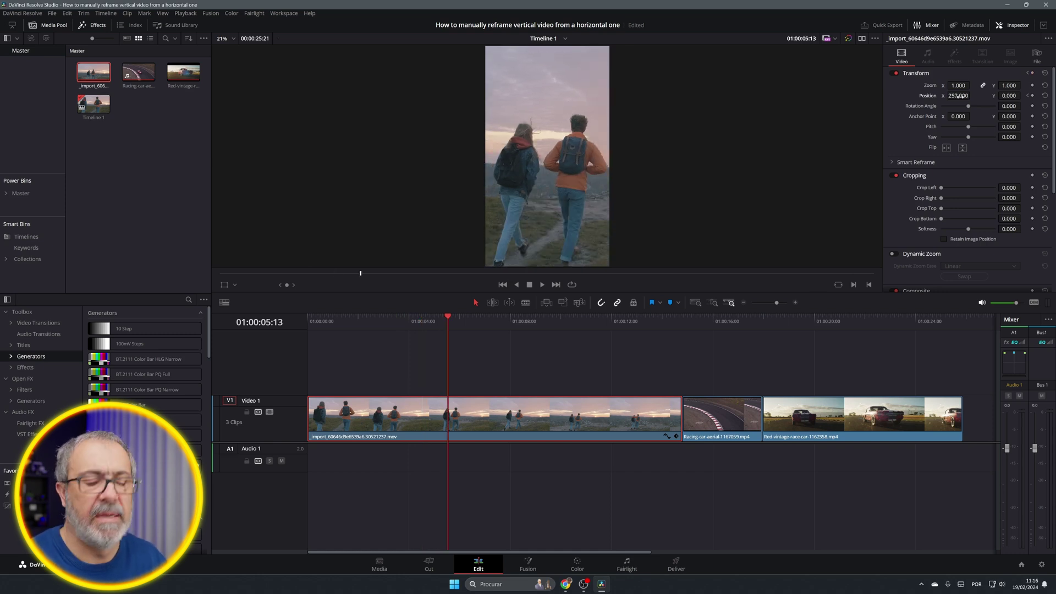
{"action": "key", "text": "shift+Right"}
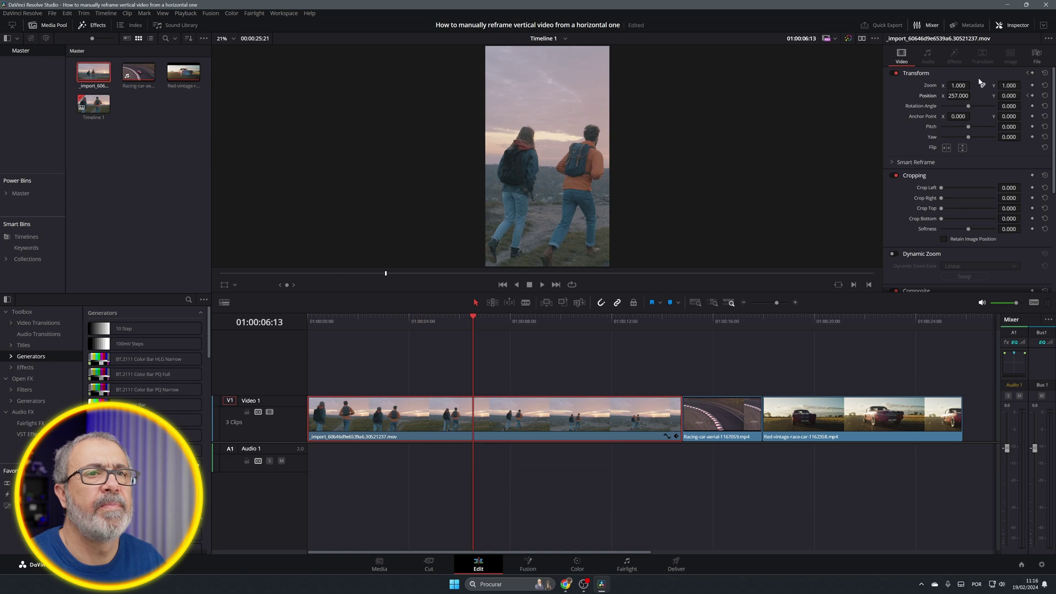
{"action": "left_click_drag", "start_coordinate": [957, 95], "coordinate": [959, 95]}
Jump two seconds ahead, set the hikers' Position X to 156, then step into the racing-car clip.
{"action": "key", "text": "shift+Right"}
{"action": "key", "text": "shift+Right"}
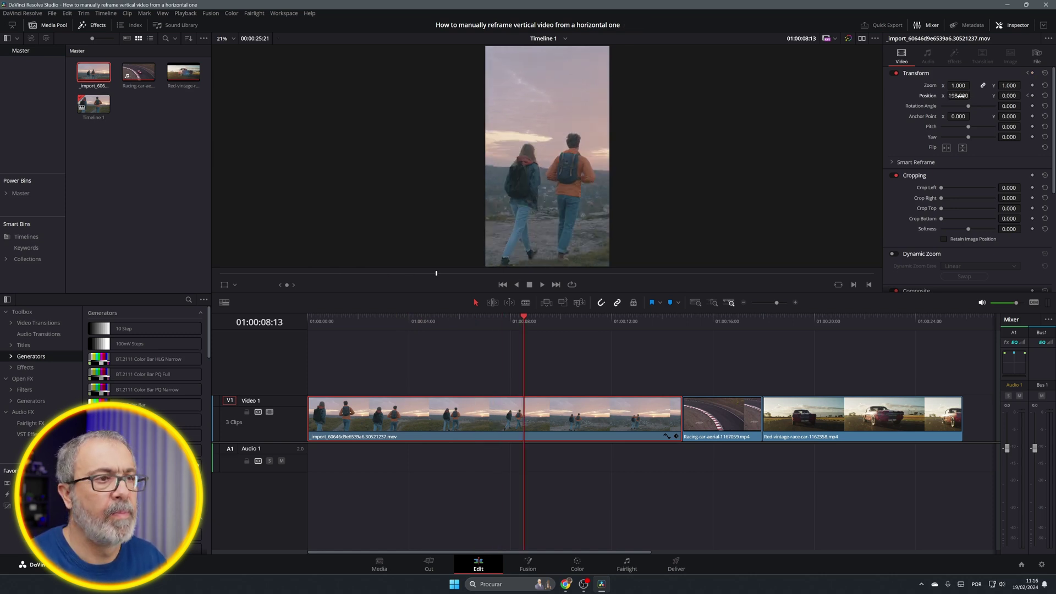
{"action": "key", "text": "shift+Right"}
{"action": "key", "text": "shift+Right"}
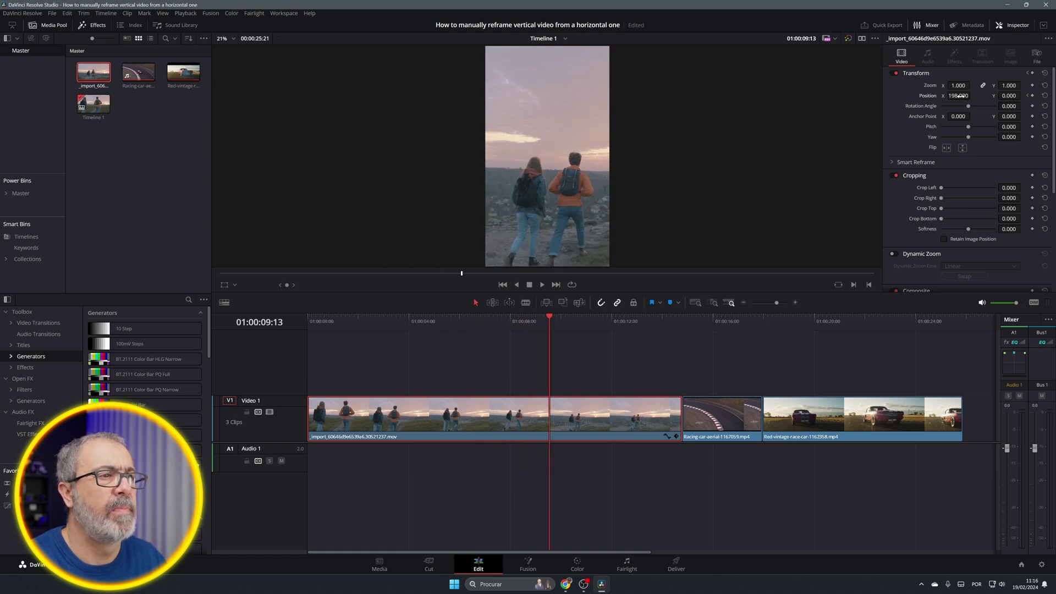
{"action": "key", "text": "shift+Right"}
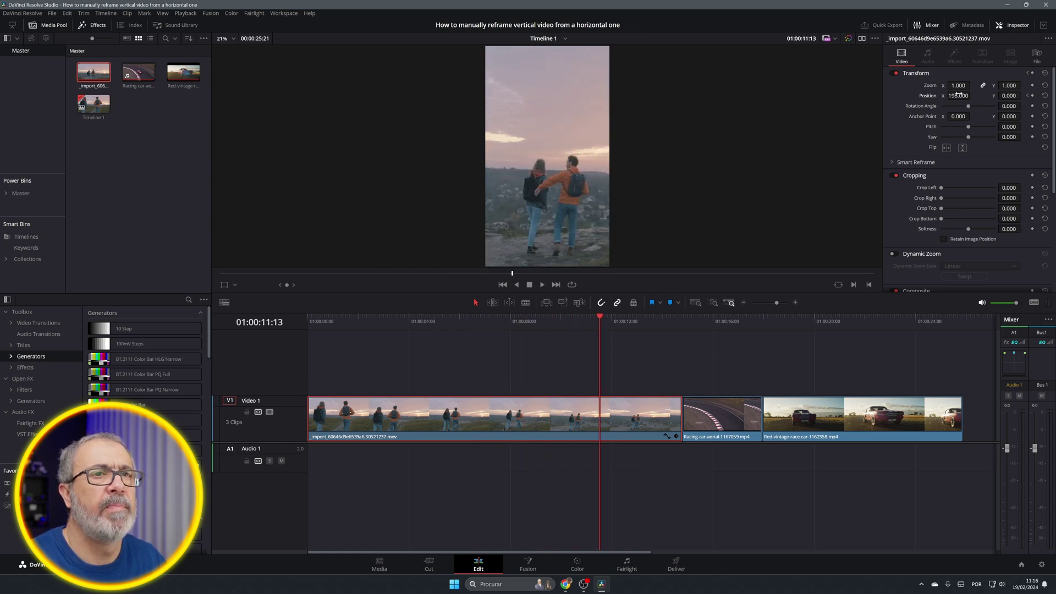
{"action": "left_click_drag", "start_coordinate": [960, 96], "coordinate": [956, 96]}
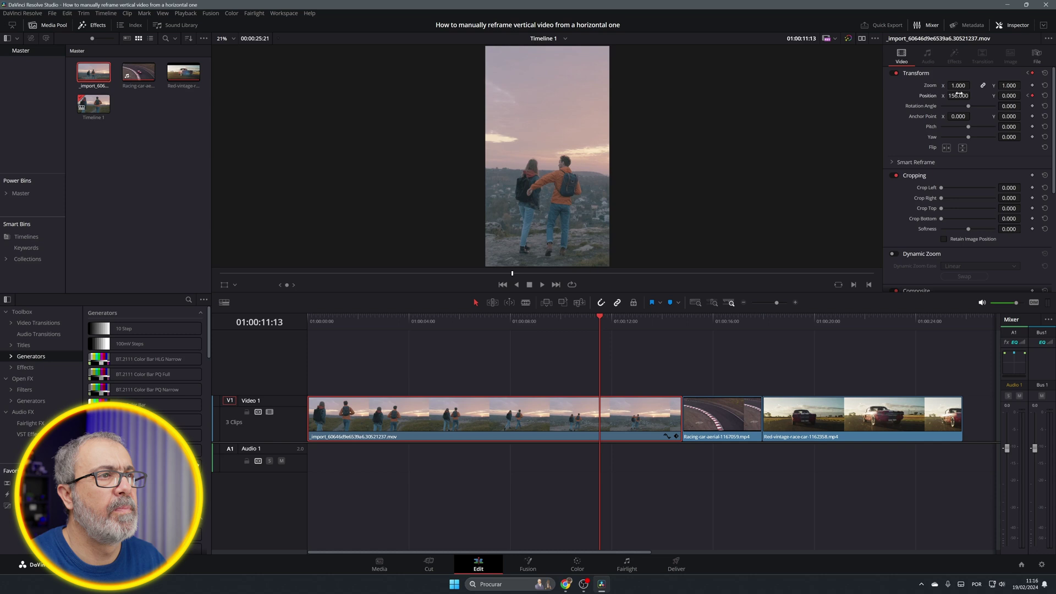
{"action": "key", "text": "shift+Right"}
{"action": "key", "text": "shift+Right"}
{"action": "key", "text": "shift+Right"}
{"action": "key", "text": "Right"}
{"action": "key", "text": "Right"}
{"action": "key", "text": "Right"}
{"action": "key", "text": "Right"}
{"action": "key", "text": "Right"}
{"action": "key", "text": "Right"}
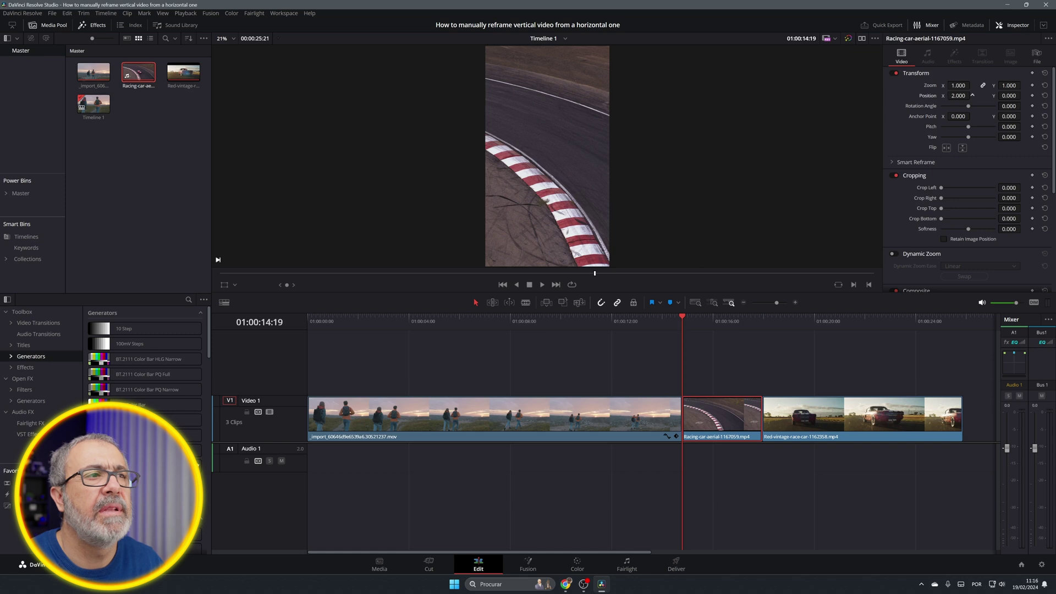
Keyframe the racing-car clip's Position X each second, reaching about -506, to follow the red car.
{"action": "left_click_drag", "start_coordinate": [958, 95], "coordinate": [972, 95]}
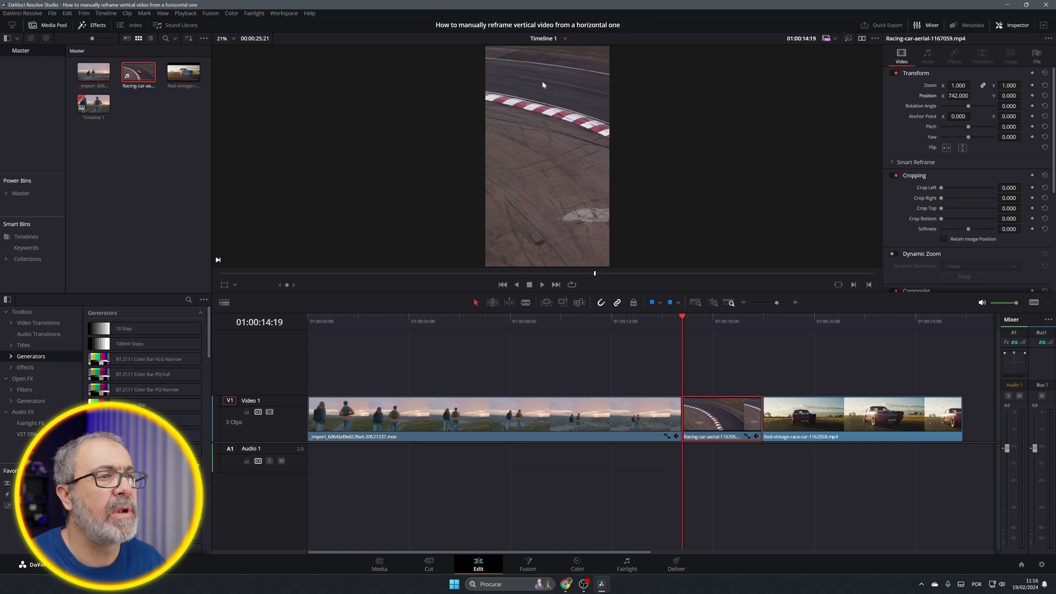
{"action": "key", "text": "shift+Right"}
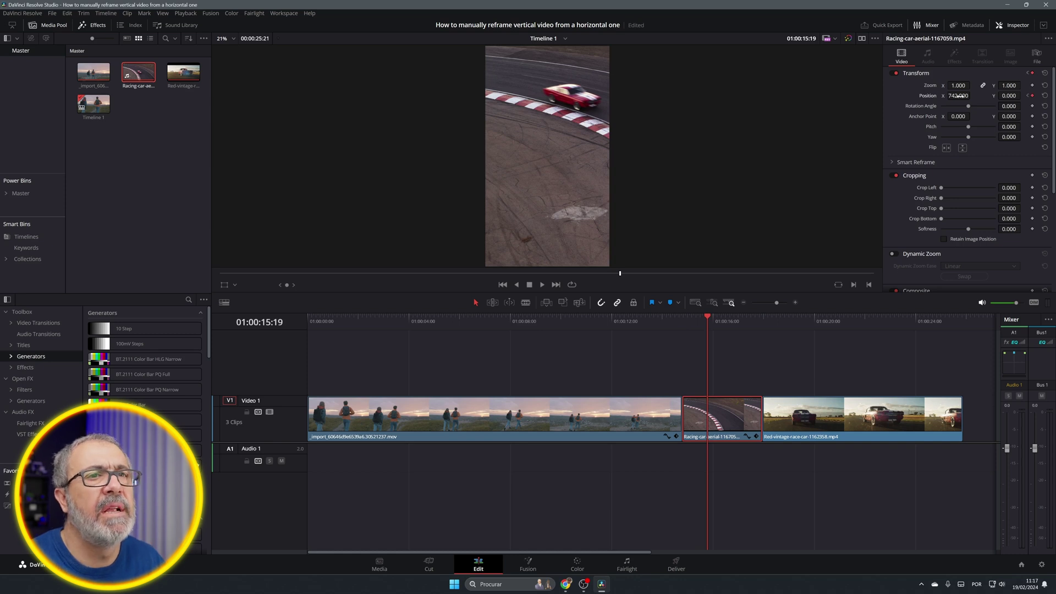
{"action": "left_click_drag", "start_coordinate": [972, 96], "coordinate": [949, 96]}
{"action": "key", "text": "shift+Right"}
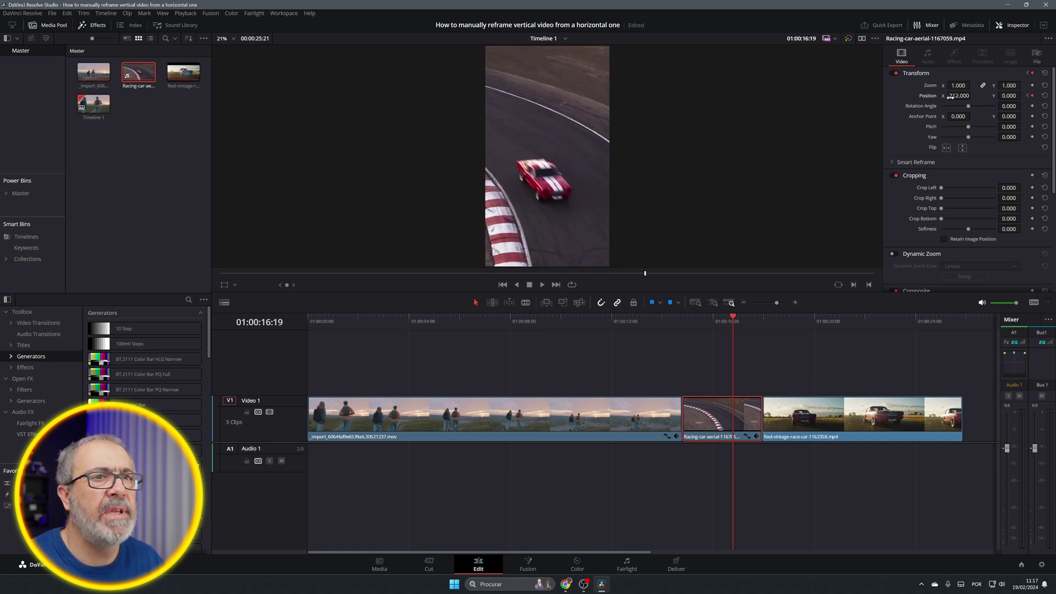
{"action": "key", "text": "shift+Right"}
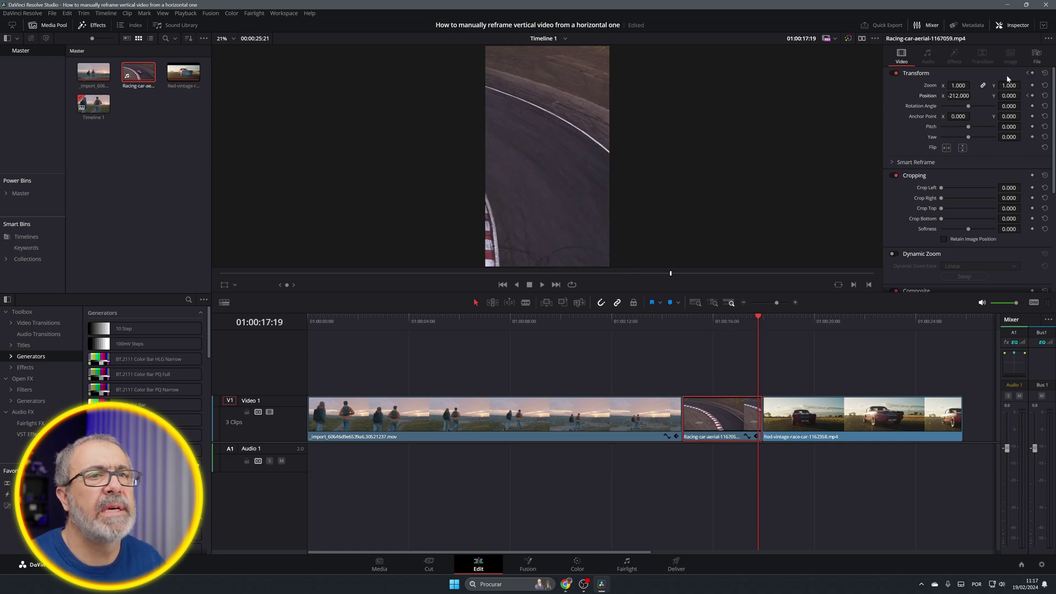
{"action": "mouse_move", "coordinate": [954, 97]}
{"action": "left_mouse_down"}
{"action": "mouse_move", "coordinate": [935, 97]}
{"action": "mouse_move", "coordinate": [947, 96]}
{"action": "left_mouse_up"}
Play the racing-car clip from its start to check the reframe.
{"action": "left_click_drag", "start_coordinate": [714, 323], "coordinate": [686, 330]}
{"action": "key", "text": "space"}
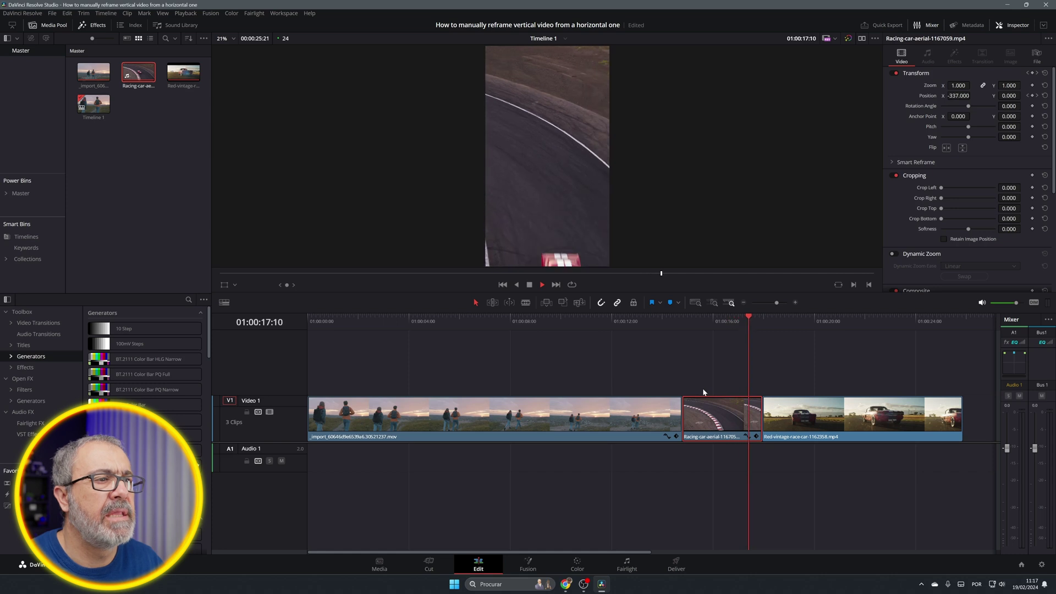
{"action": "key", "text": "space"}
Keyframe the vintage car clip's Position X second by second, from about -287 through -133 to 58.
{"action": "mouse_move", "coordinate": [754, 324]}
{"action": "left_mouse_down"}
{"action": "mouse_move", "coordinate": [777, 329]}
{"action": "mouse_move", "coordinate": [761, 329]}
{"action": "left_mouse_up"}
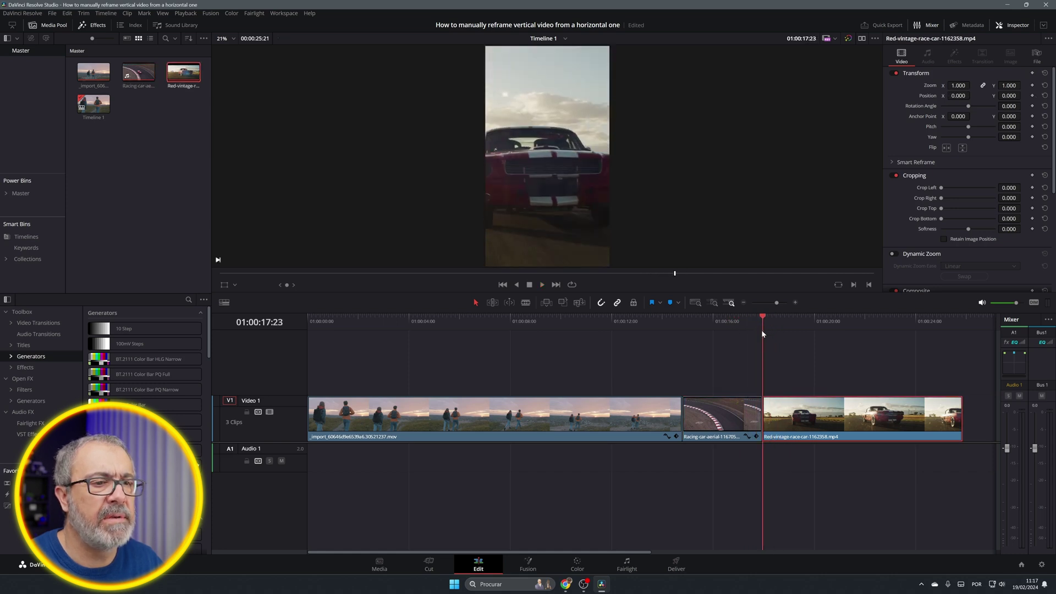
{"action": "left_click", "coordinate": [1032, 96]}
{"action": "key", "text": "shift+Right"}
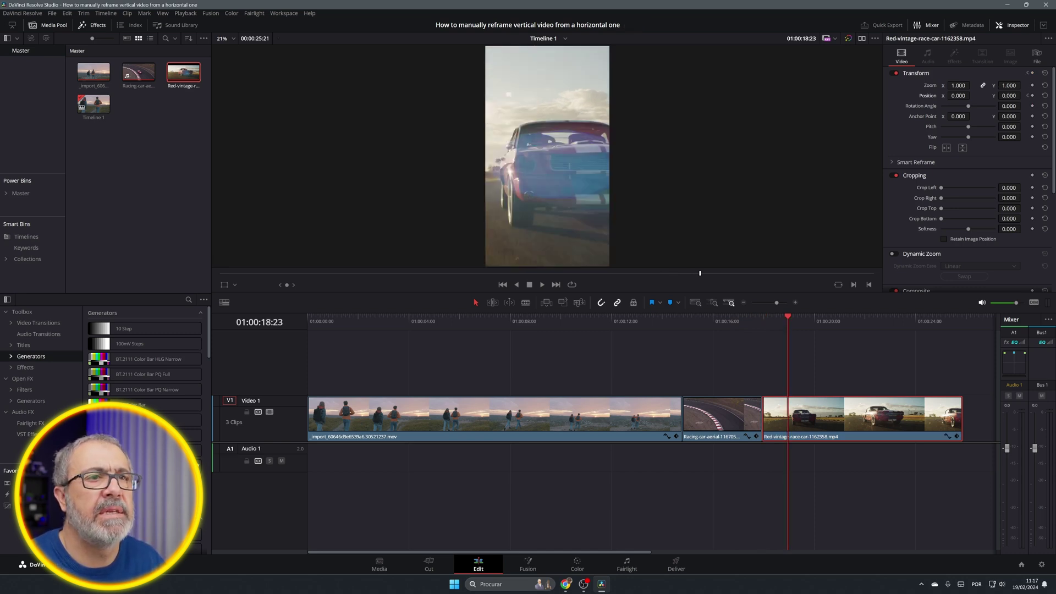
{"action": "mouse_move", "coordinate": [959, 96]}
{"action": "left_mouse_down"}
{"action": "mouse_move", "coordinate": [972, 95]}
{"action": "mouse_move", "coordinate": [959, 96]}
{"action": "left_mouse_up"}
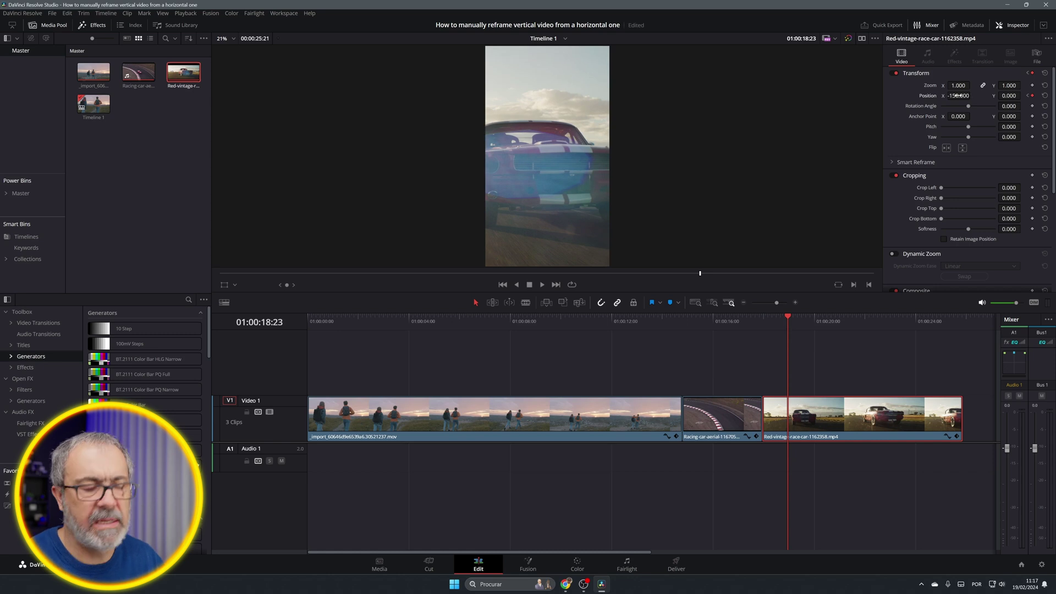
{"action": "key", "text": "shift+Right"}
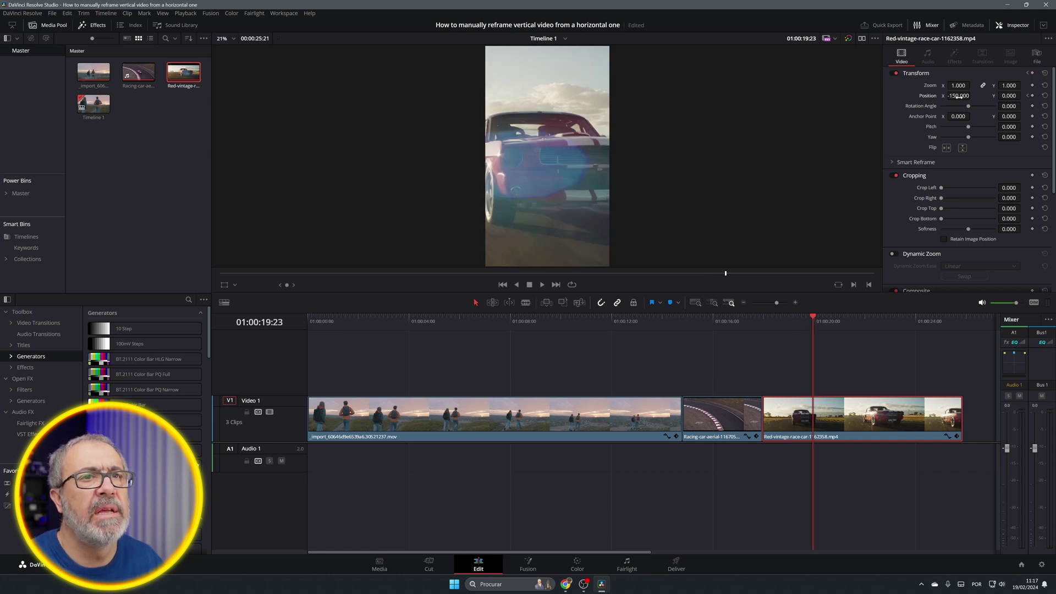
{"action": "mouse_move", "coordinate": [958, 97]}
{"action": "left_mouse_down"}
{"action": "mouse_move", "coordinate": [972, 95]}
{"action": "mouse_move", "coordinate": [959, 97]}
{"action": "left_mouse_up"}
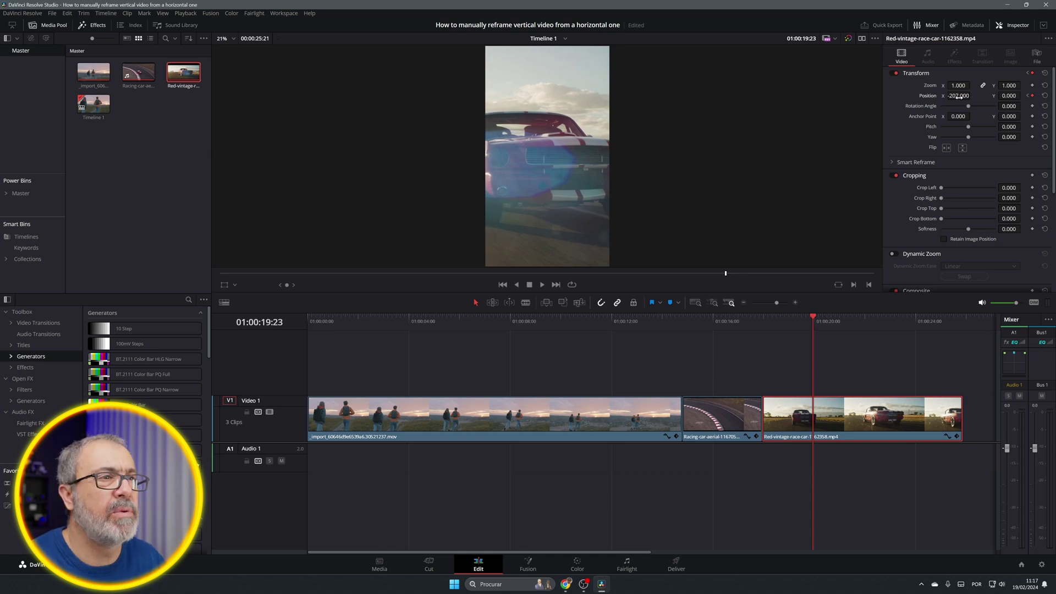
{"action": "key", "text": "shift+Right"}
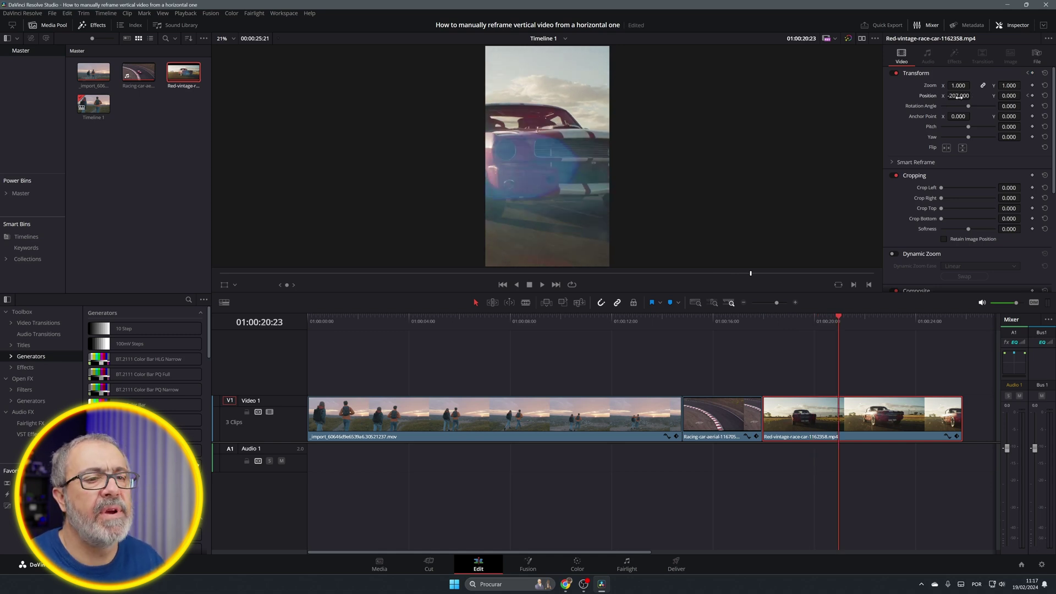
{"action": "key", "text": "shift+Right"}
{"action": "left_click_drag", "start_coordinate": [959, 96], "coordinate": [972, 97]}
{"action": "key", "text": "shift+Right"}
{"action": "key", "text": "shift+Right"}
{"action": "key", "text": "shift+Right"}
{"action": "key", "text": "shift+Right"}
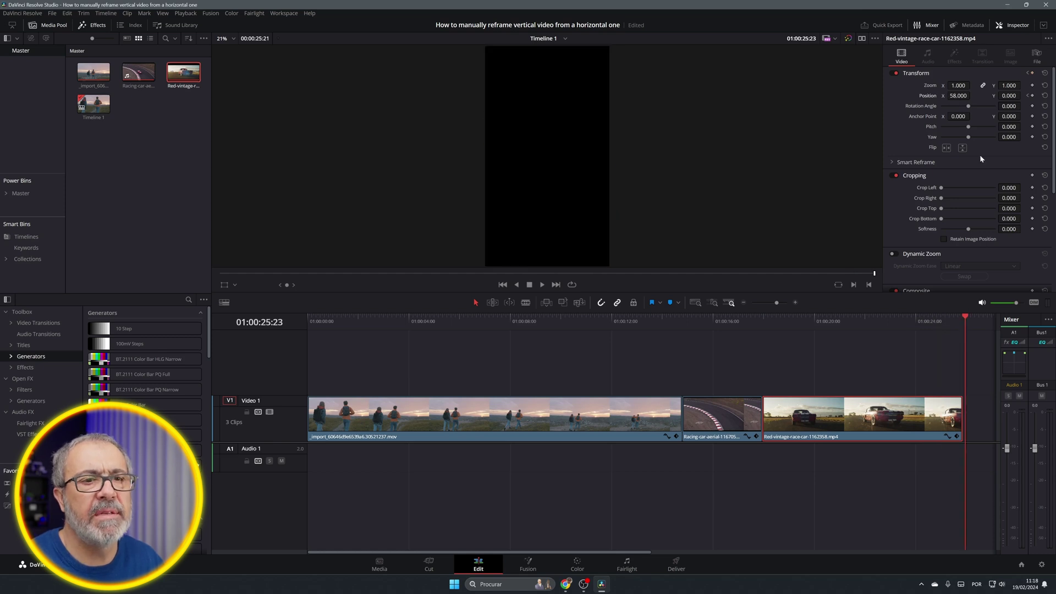
Play the whole vertical timeline from the start, then replay the racing-car section.
{"action": "left_click_drag", "start_coordinate": [965, 316], "coordinate": [308, 317]}
{"action": "left_click", "coordinate": [541, 285]}
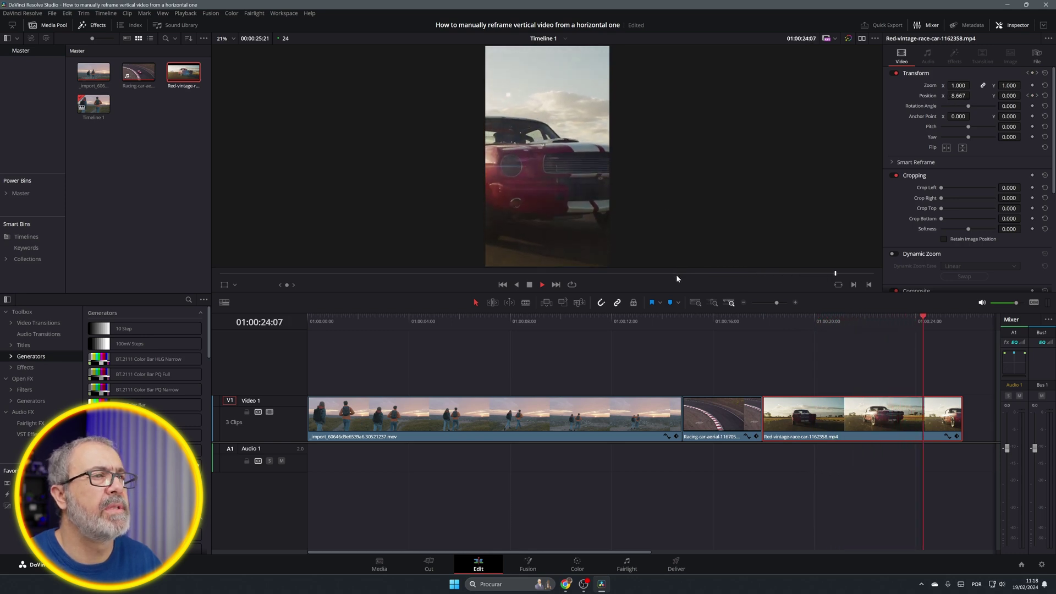
{"action": "key", "text": "space"}
{"action": "left_click_drag", "start_coordinate": [937, 318], "coordinate": [685, 342]}
{"action": "key", "text": "space"}
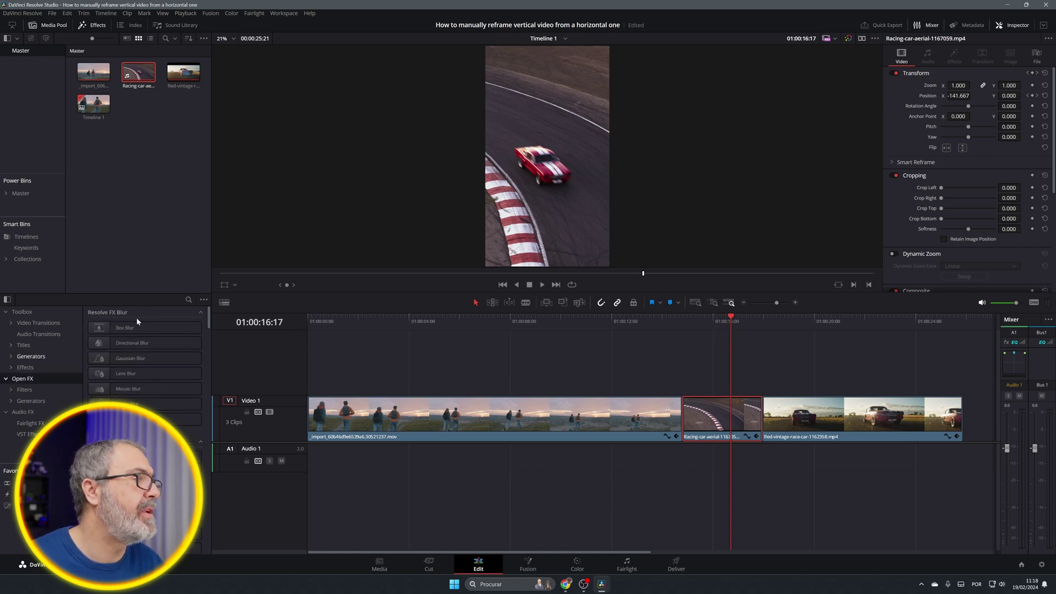
Search effects for 'motion', drop Resolve FX Motion Blur onto the racing-car clip, and preview it.
{"action": "left_click", "coordinate": [189, 300]}
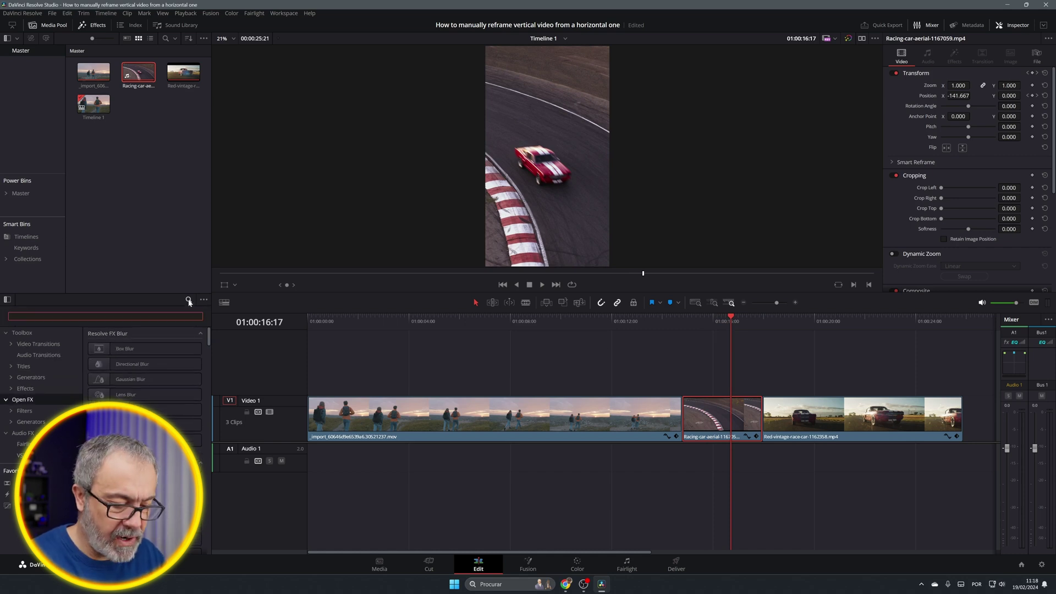
{"action": "left_click_drag", "start_coordinate": [126, 351], "coordinate": [606, 349]}
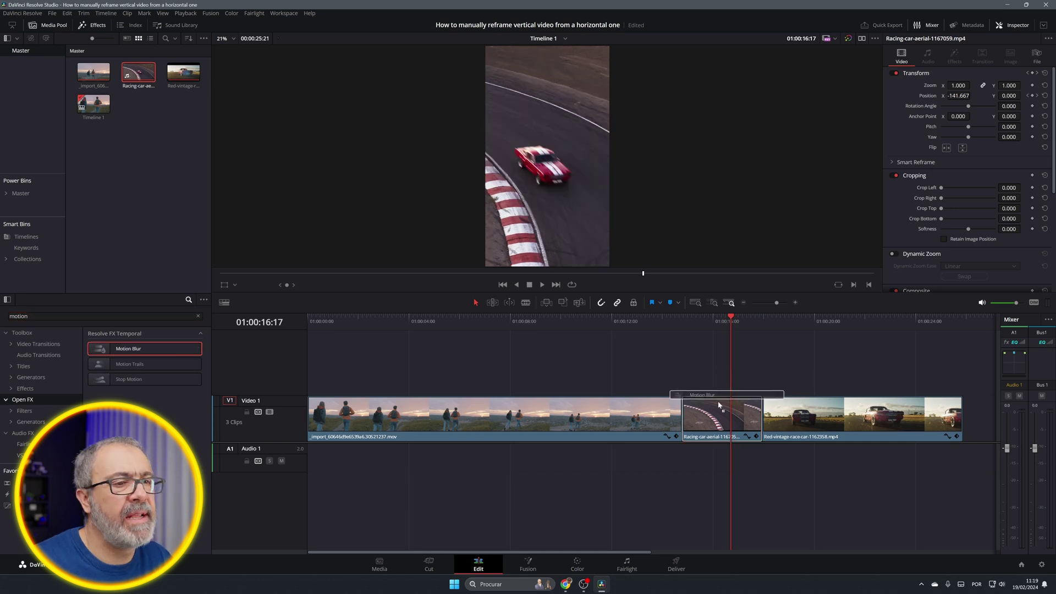
{"action": "left_click_drag", "start_coordinate": [716, 422], "coordinate": [716, 422]}
{"action": "left_click_drag", "start_coordinate": [730, 338], "coordinate": [673, 332]}
{"action": "key", "text": "space"}
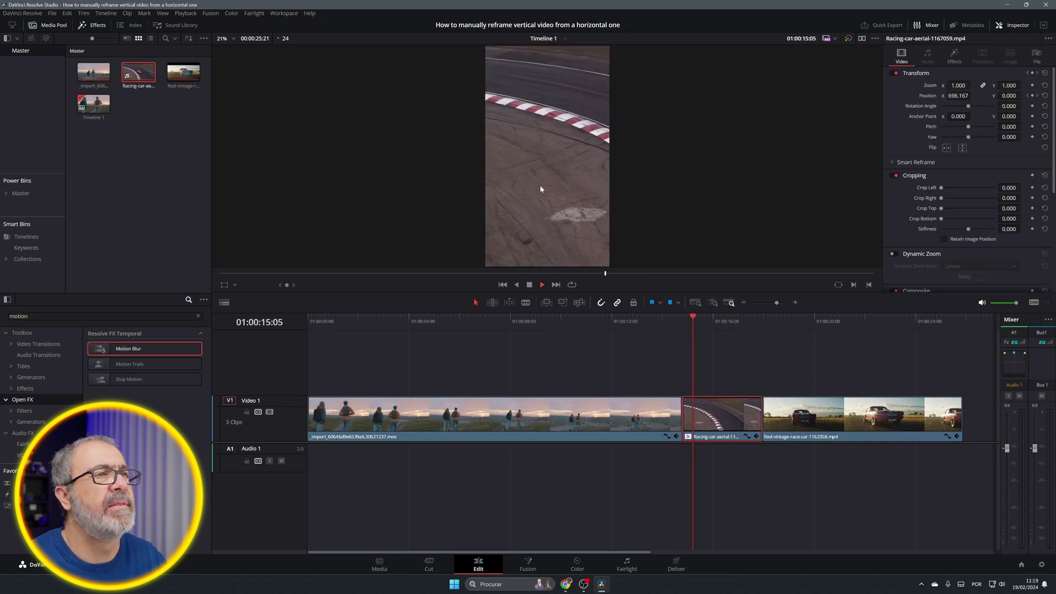